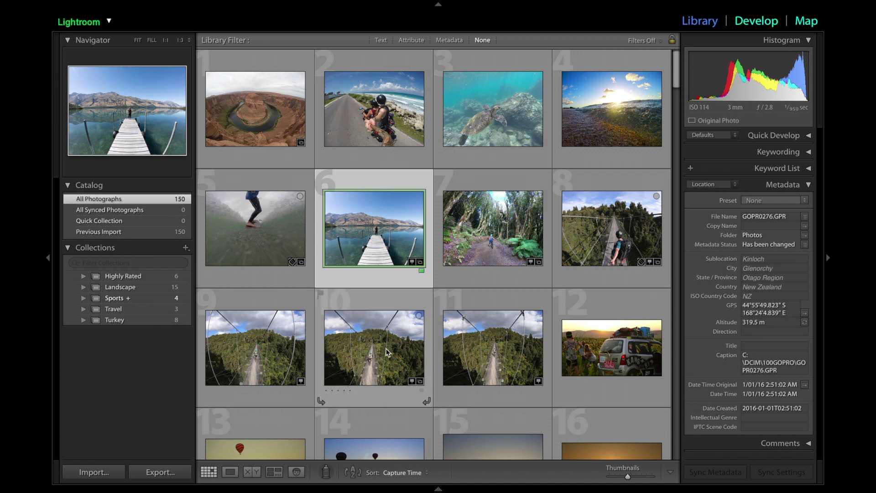
# - Check where the jetty photo is located on the map
pyautogui.moveTo(387, 352)
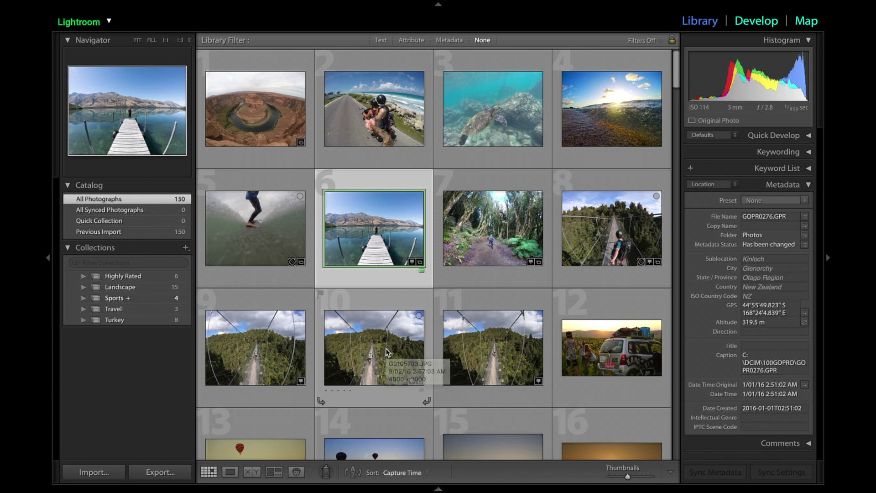
pyautogui.moveTo(380, 224)
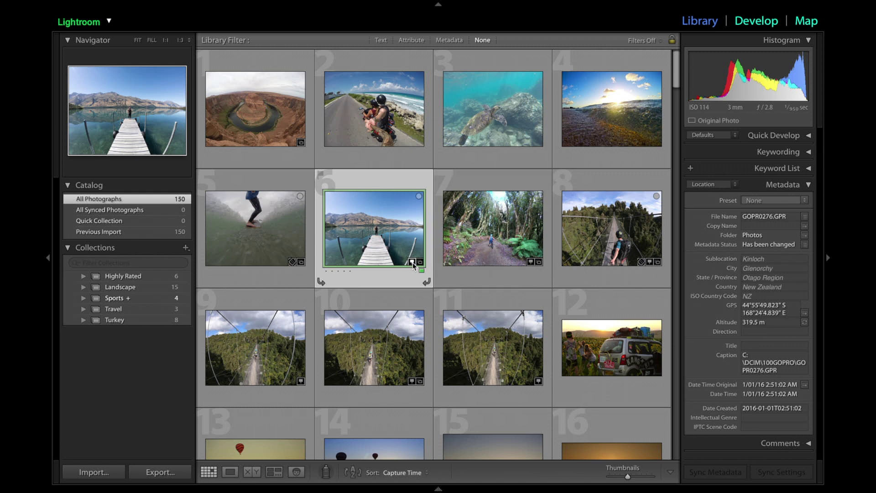
pyautogui.moveTo(413, 265)
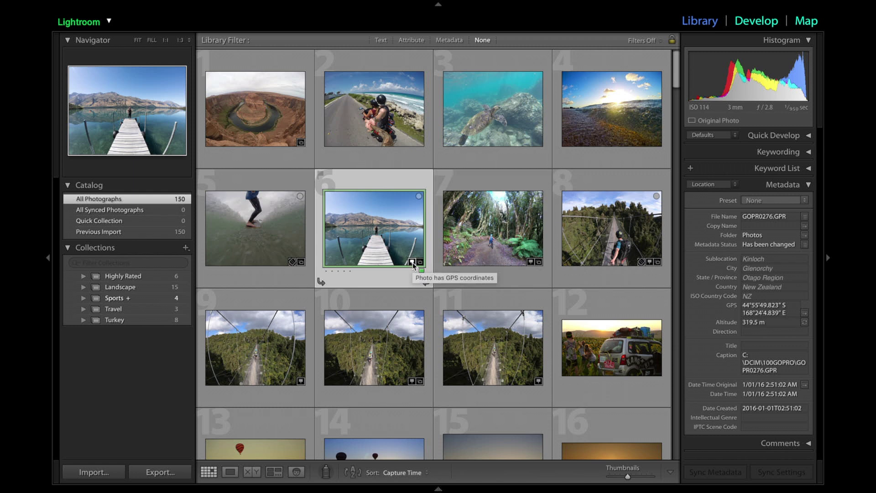
pyautogui.click(413, 265)
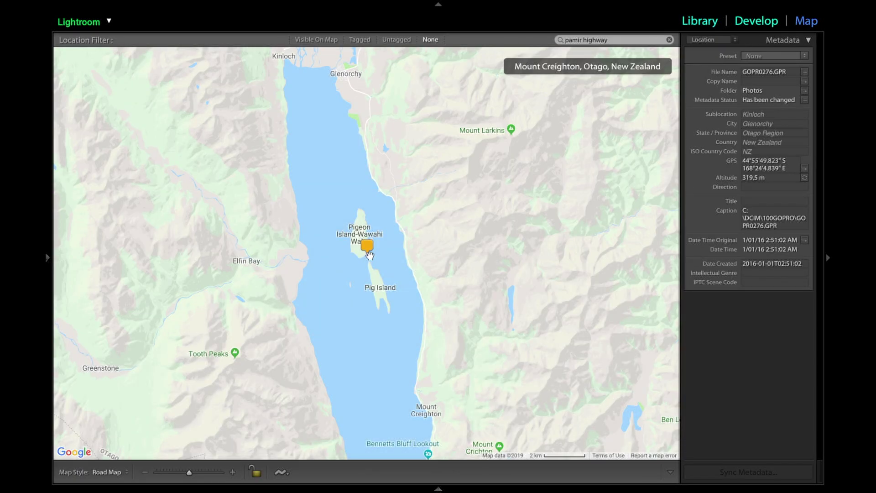
pyautogui.moveTo(369, 249)
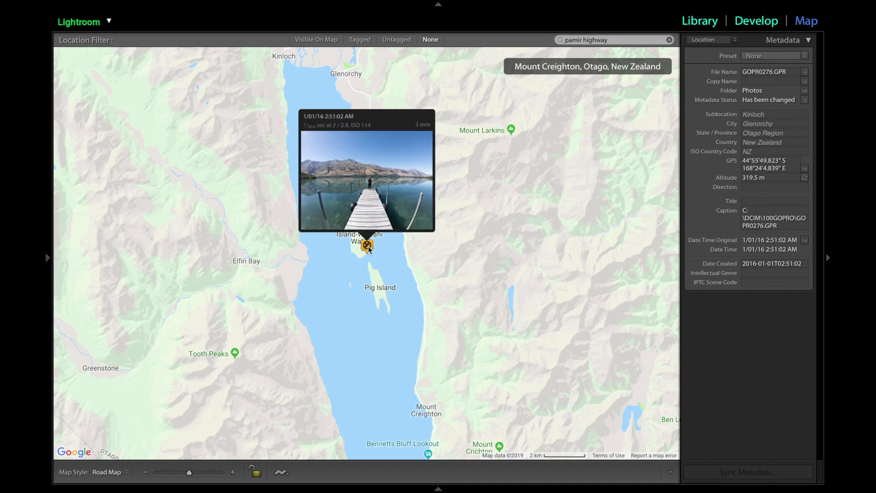
pyautogui.scroll(2, 369, 249)
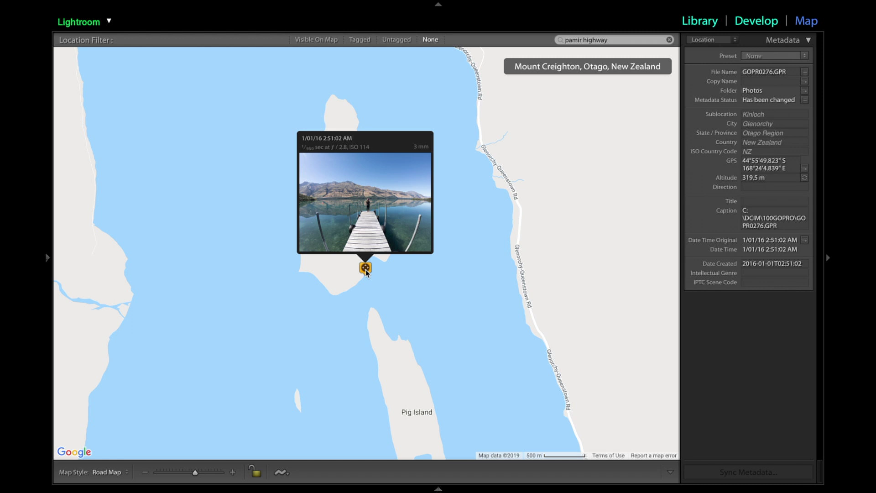
pyautogui.scroll(-2, 366, 273)
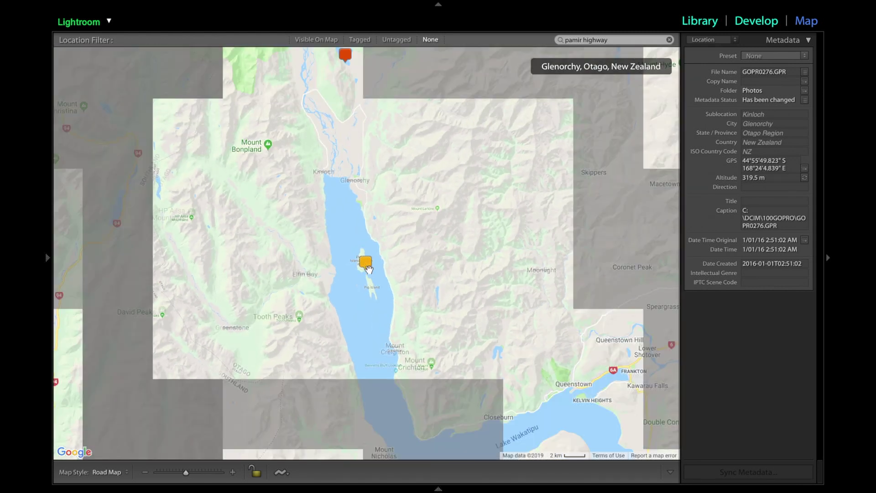
# - Return to the grid, select DSC09310.ARW, and show it in the Map module
pyautogui.click(699, 21)
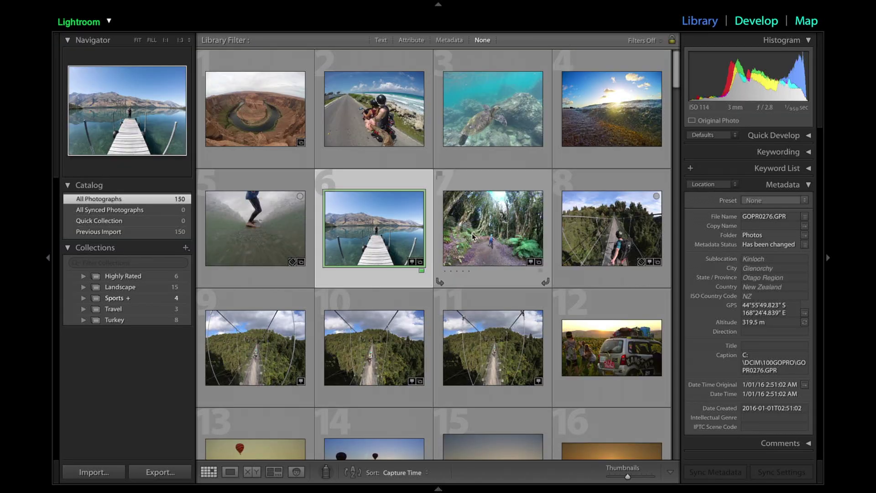
pyautogui.scroll(-15, 485, 320)
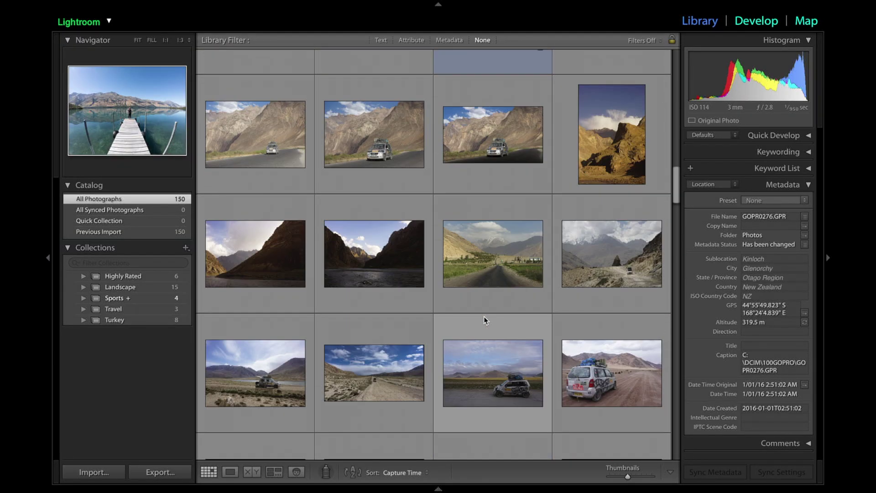
pyautogui.scroll(3, 485, 320)
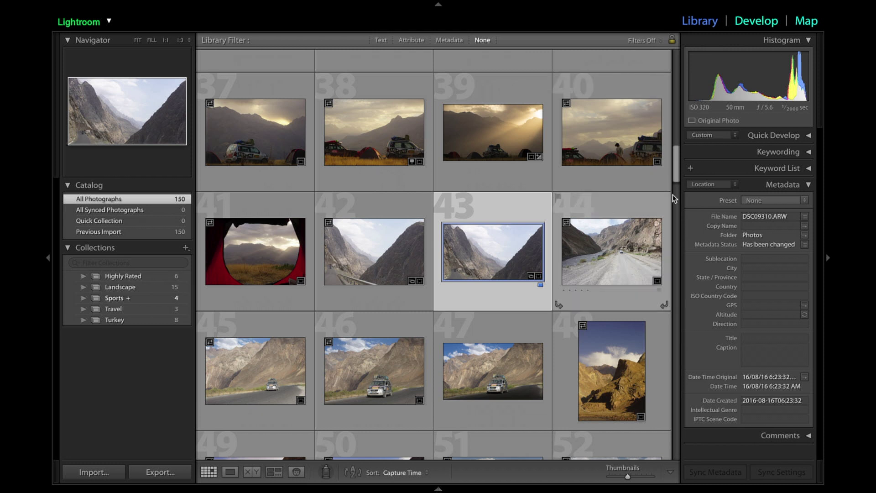
pyautogui.click(807, 30)
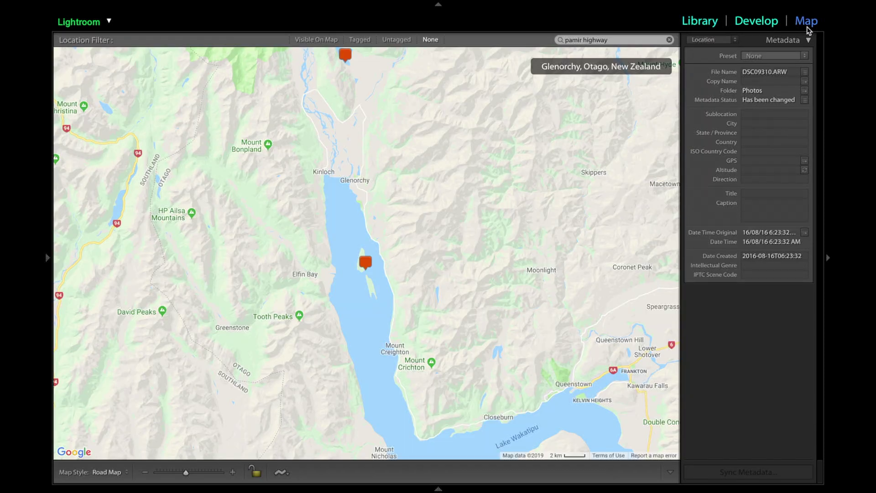
# - Search the map for 'pamir highway'
pyautogui.click(638, 41)
pyautogui.doubleClick(637, 41)
pyautogui.click(637, 44)
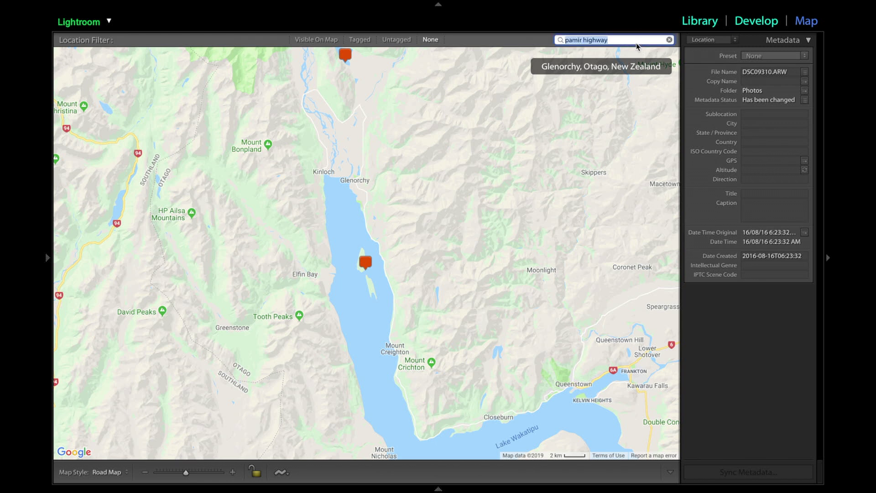
pyautogui.press('Return')
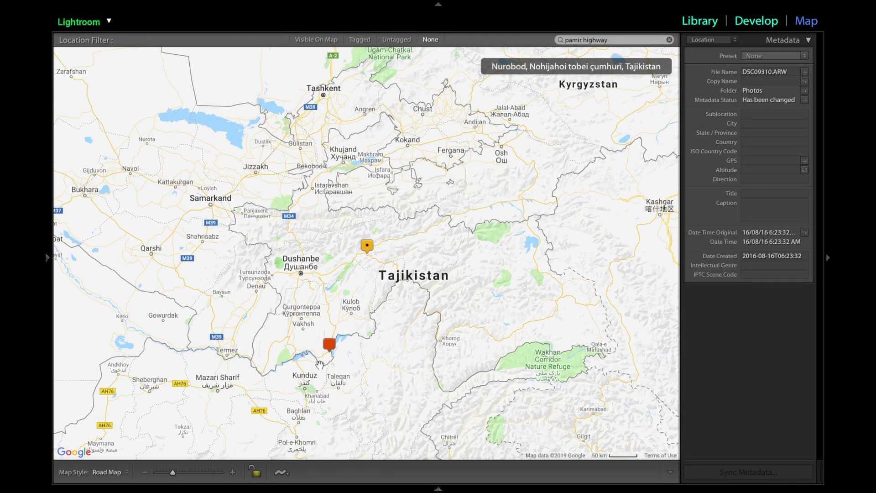
# - Zoom in and pan the map to the area around Panj, Tajikistan
pyautogui.scroll(4, 320, 363)
pyautogui.moveTo(313, 368); pyautogui.dragTo(436, 370)
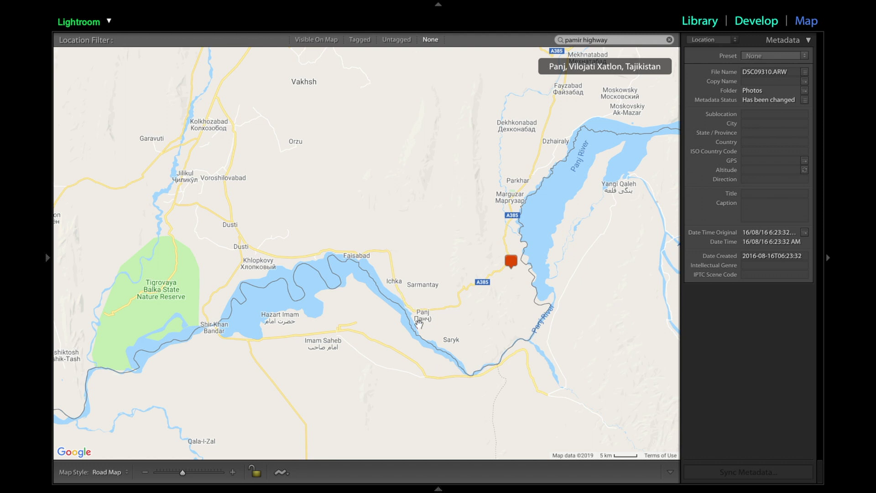
pyautogui.scroll(2, 419, 323)
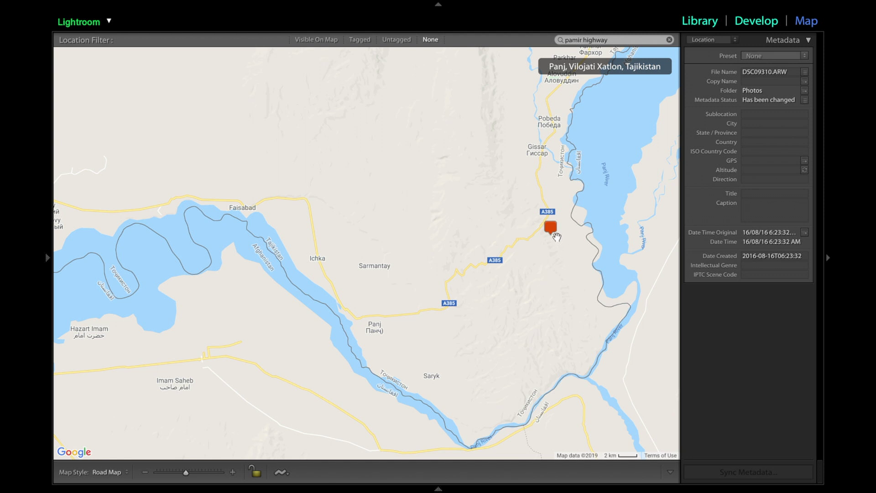
pyautogui.moveTo(552, 231)
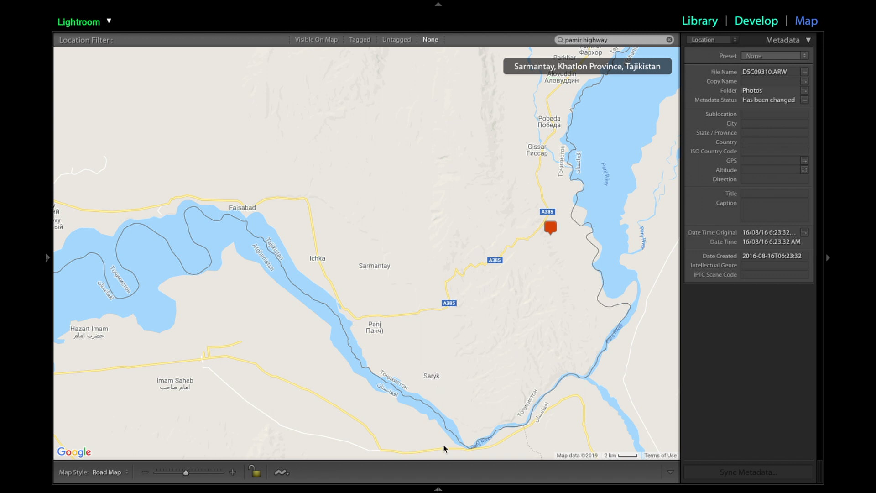
pyautogui.moveTo(439, 489)
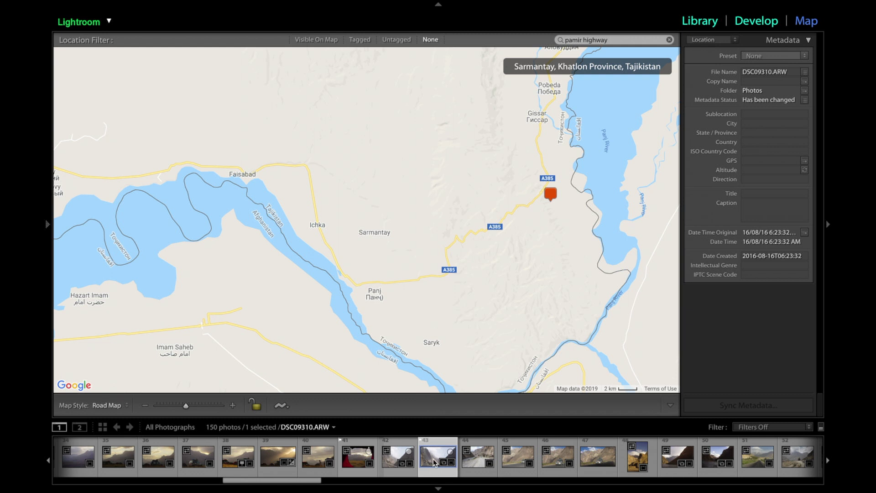
# - Drop DSC09310.ARW by the river near Panj, check its pin, then return to Library
pyautogui.moveTo(434, 462); pyautogui.dragTo(342, 274)
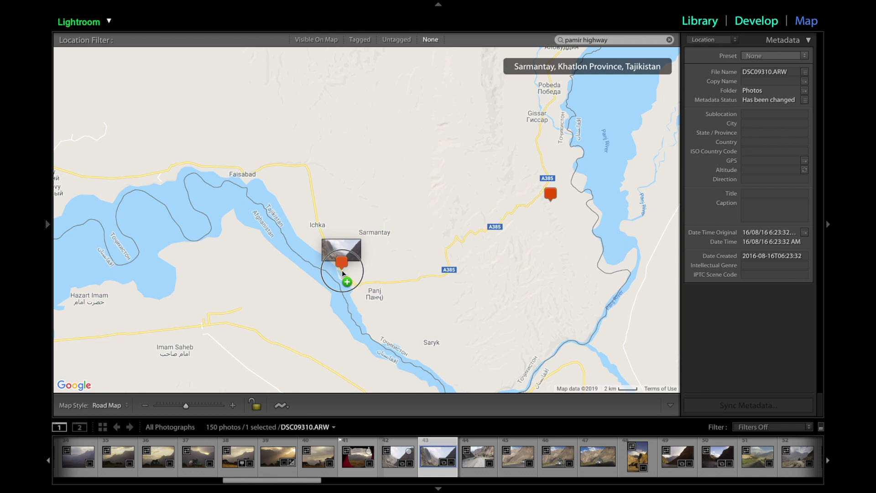
pyautogui.moveTo(343, 272); pyautogui.dragTo(343, 274)
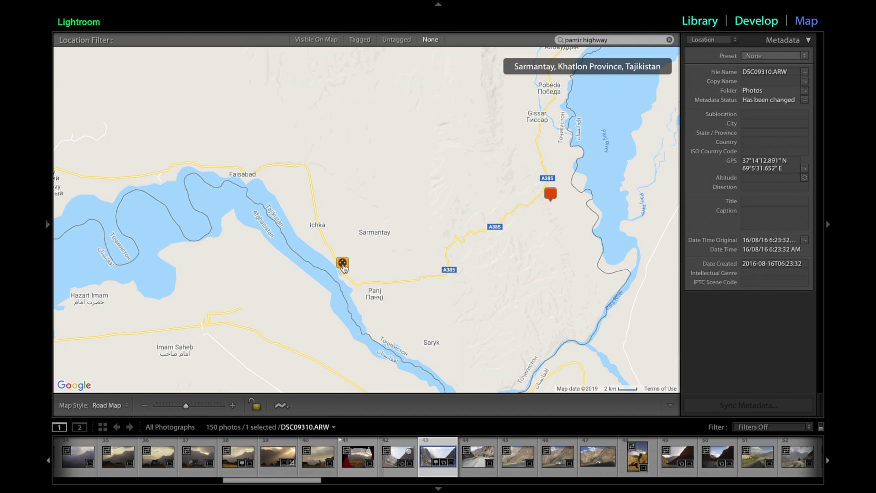
pyautogui.moveTo(344, 267)
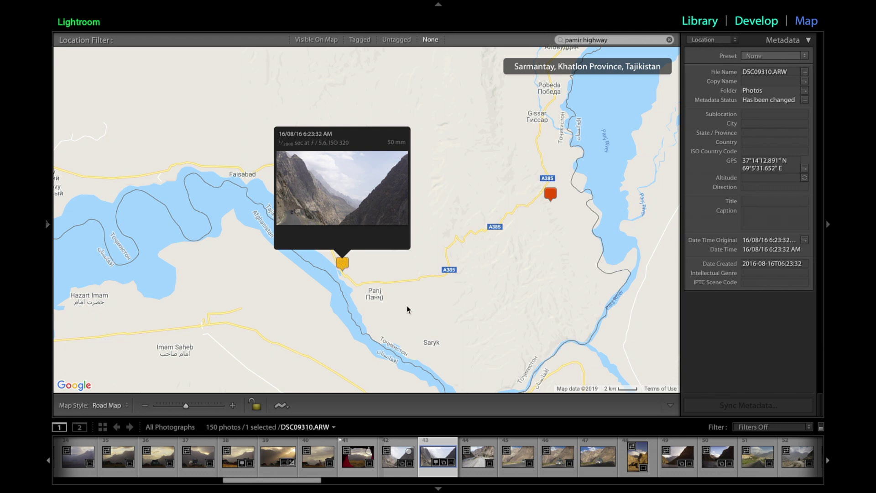
pyautogui.scroll(2, 328, 296)
pyautogui.click(693, 23)
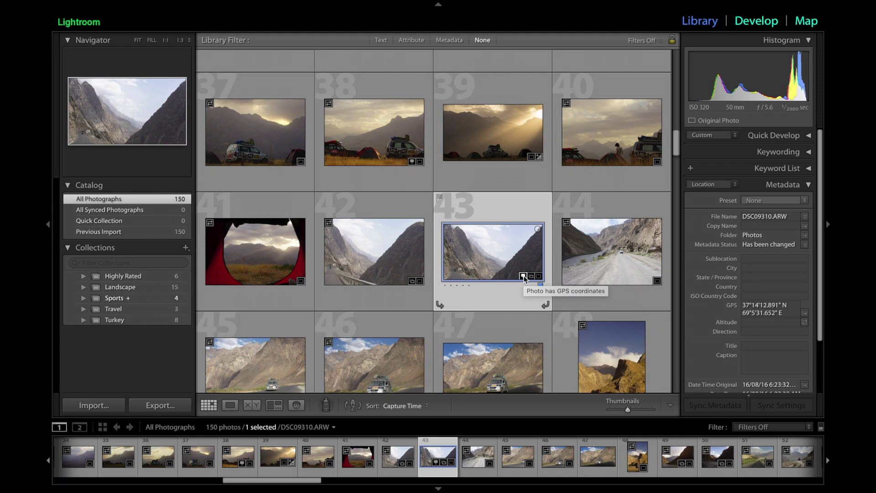
# - Select photo 94, DSC09185.jpg, the children-and-cyclist shot, and show it in Map
pyautogui.scroll(-5, 523, 279)
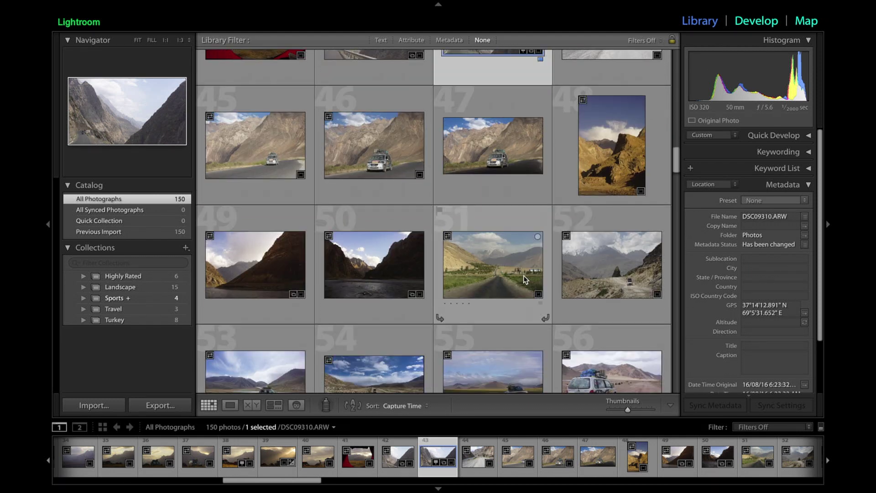
pyautogui.scroll(-10, 523, 278)
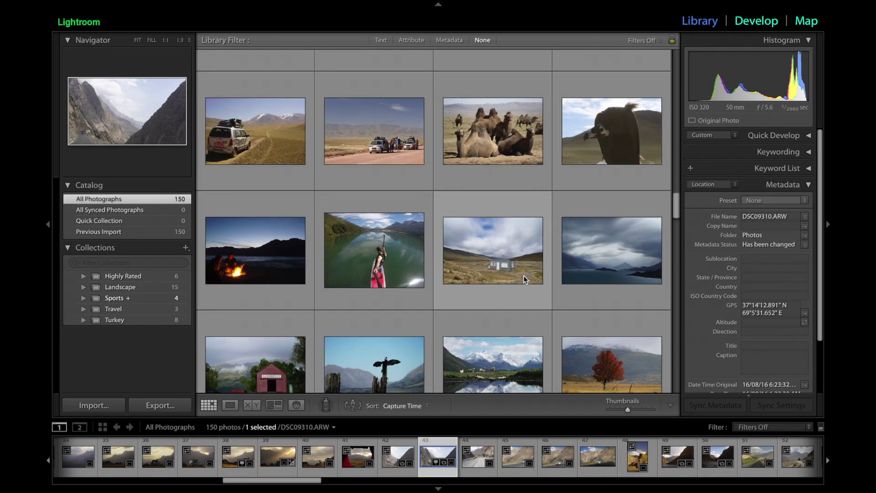
pyautogui.scroll(-10, 523, 279)
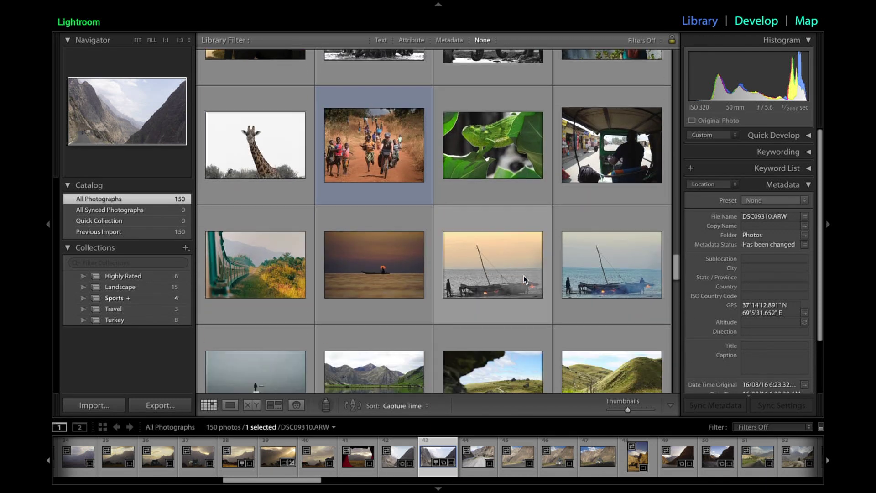
pyautogui.scroll(-2, 523, 278)
pyautogui.click(373, 325)
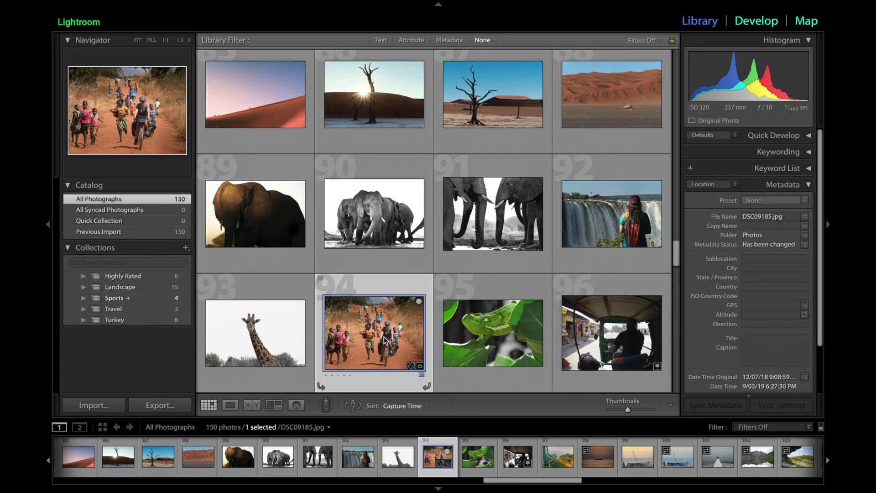
pyautogui.click(812, 22)
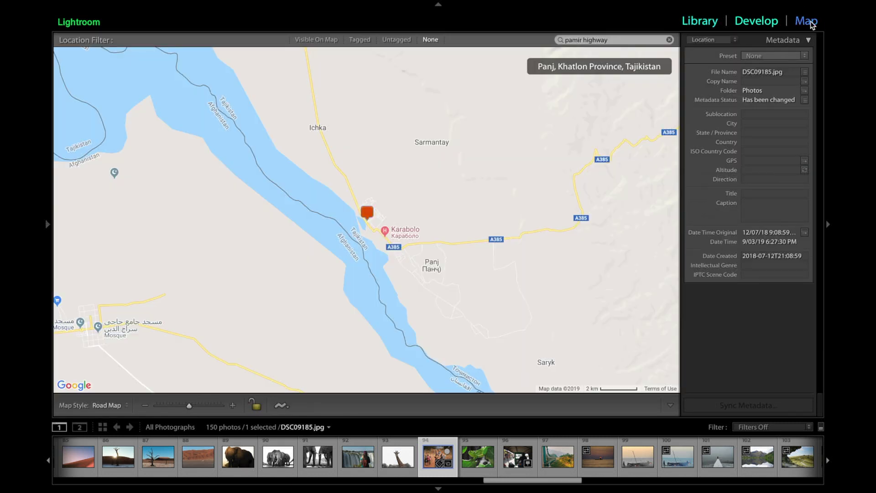
# - Replace the search with 'malawi', then add 'dowa' to centre the map near Dowa
pyautogui.click(587, 40)
pyautogui.doubleClick(587, 40)
pyautogui.click(588, 41)
pyautogui.write('malawi')
pyautogui.press('Return')
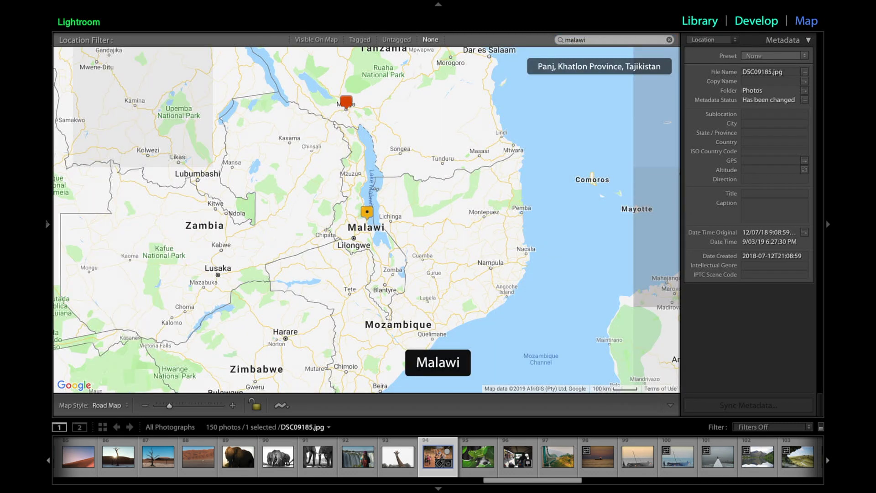
pyautogui.scroll(3, 362, 237)
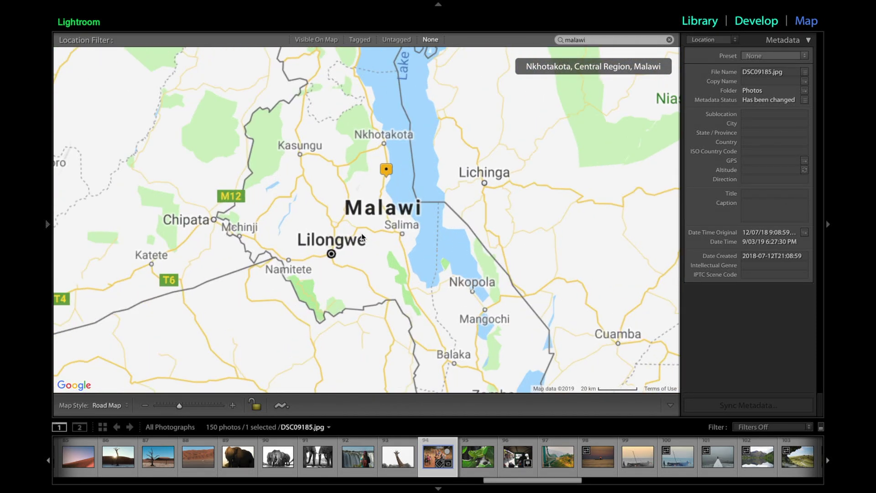
pyautogui.write('dowa')
pyautogui.press('Return')
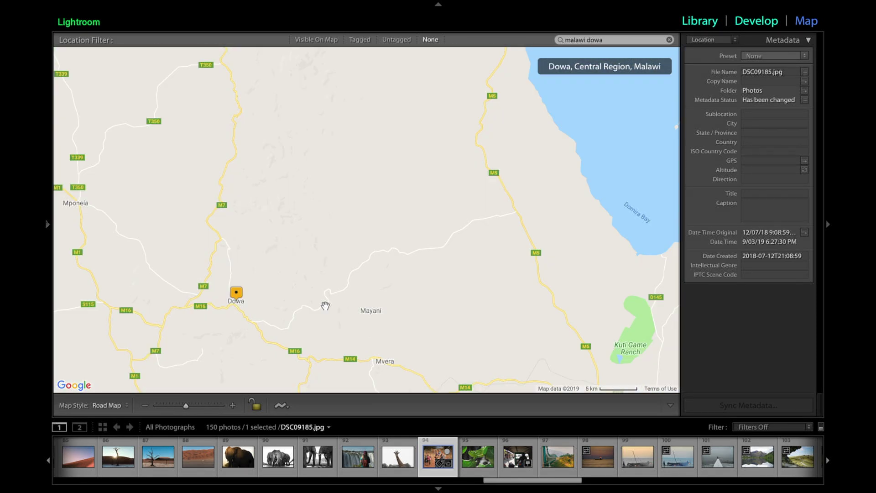
# - Pin DSC09185.jpg east of Dowa at 13°36'36.751" S, 34°5'31.44" E and preview it
pyautogui.moveTo(447, 462); pyautogui.dragTo(361, 270)
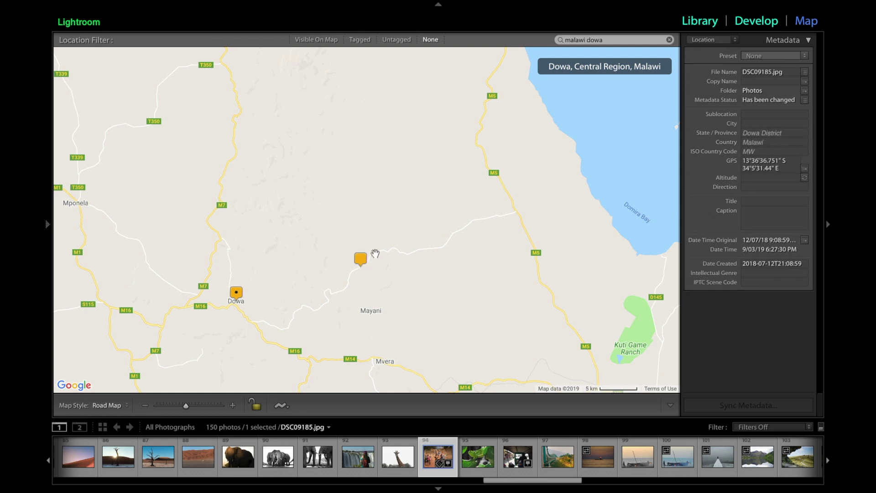
pyautogui.moveTo(361, 260)
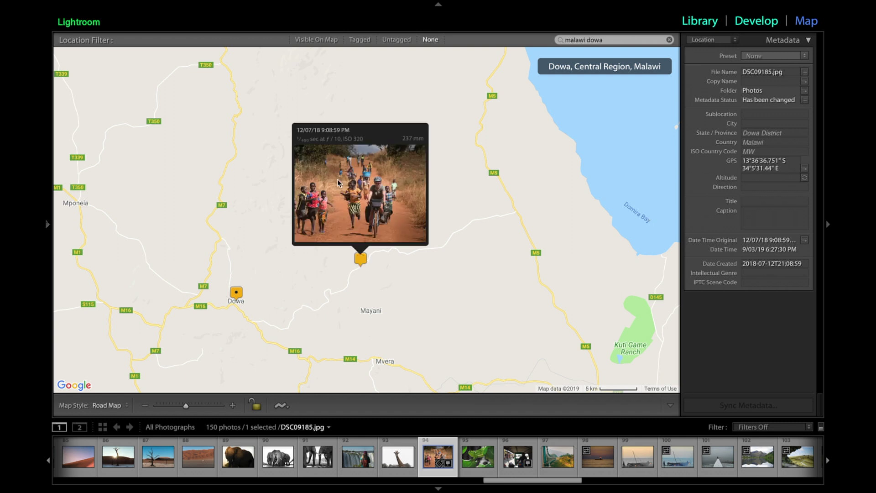
pyautogui.scroll(-1, 396, 235)
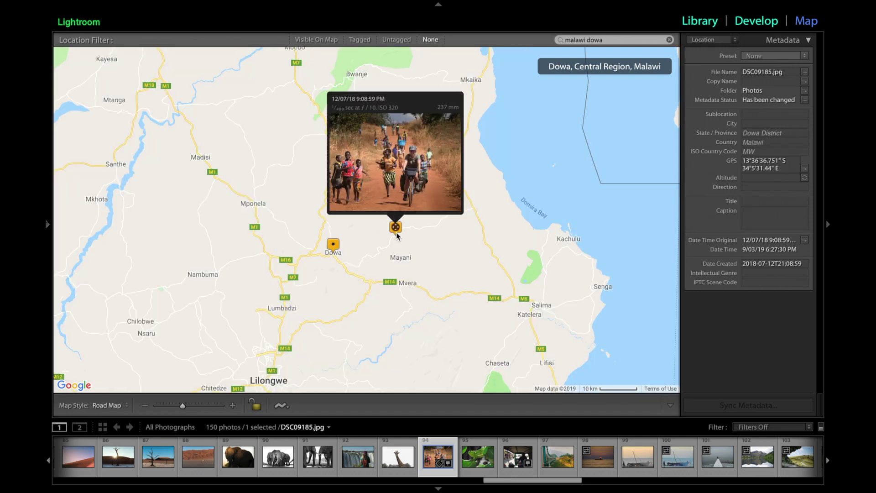